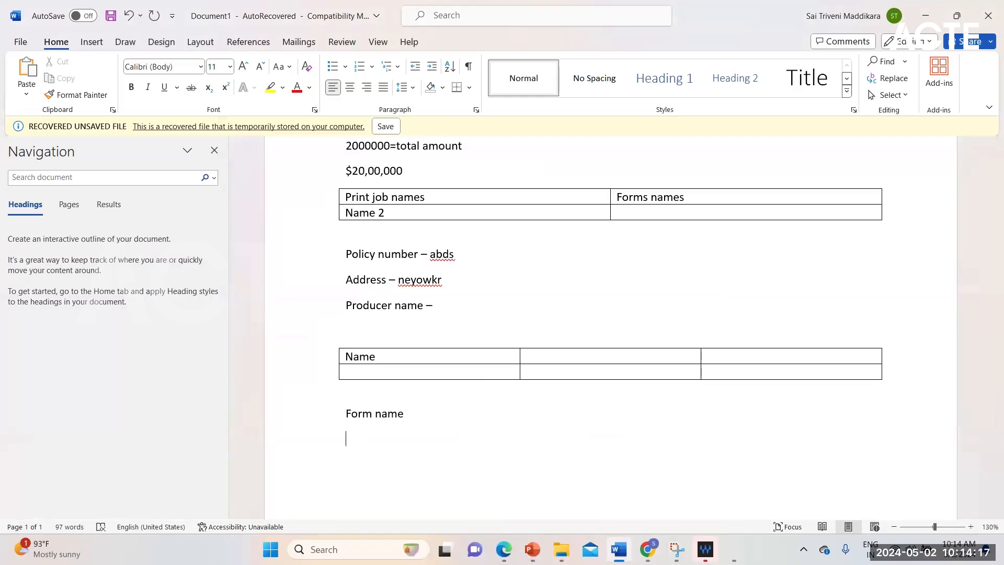
Step: Add the line "Commission%" below the "Form name" line
{"action": "type", "text": "commision"}
{"action": "key", "text": "BackSpace"}
{"action": "type", "text": "%"}
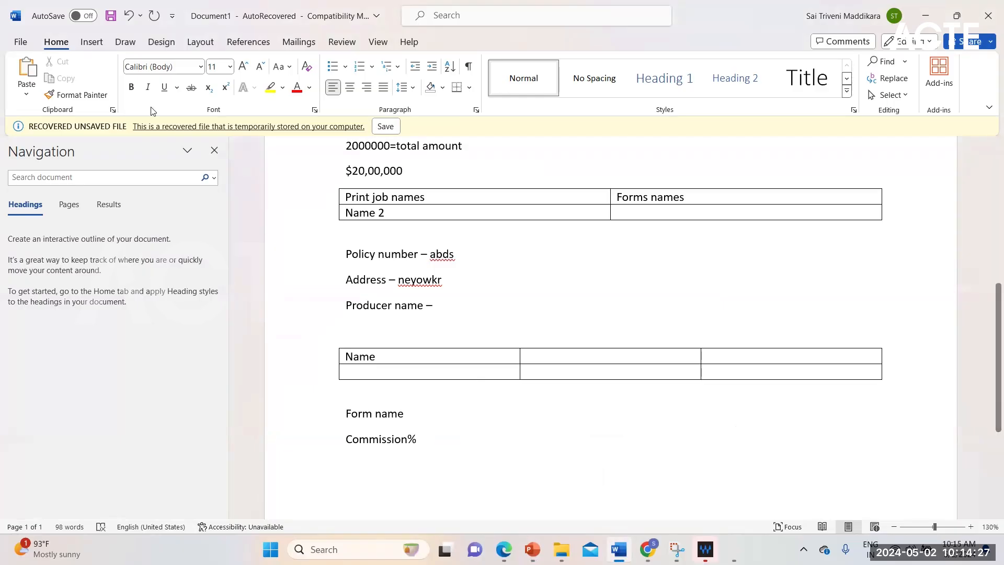
Step: Insert a one-cell table under the "Commission%" line and narrow it by moving its left border to about mid-page
{"action": "left_click", "coordinate": [102, 46]}
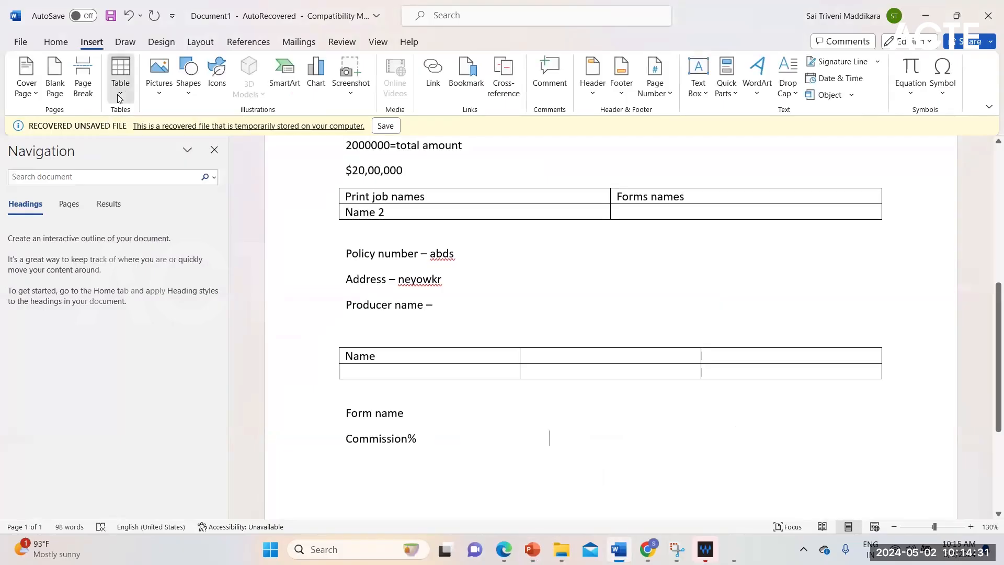
{"action": "left_click", "coordinate": [119, 98]}
{"action": "left_click", "coordinate": [116, 130]}
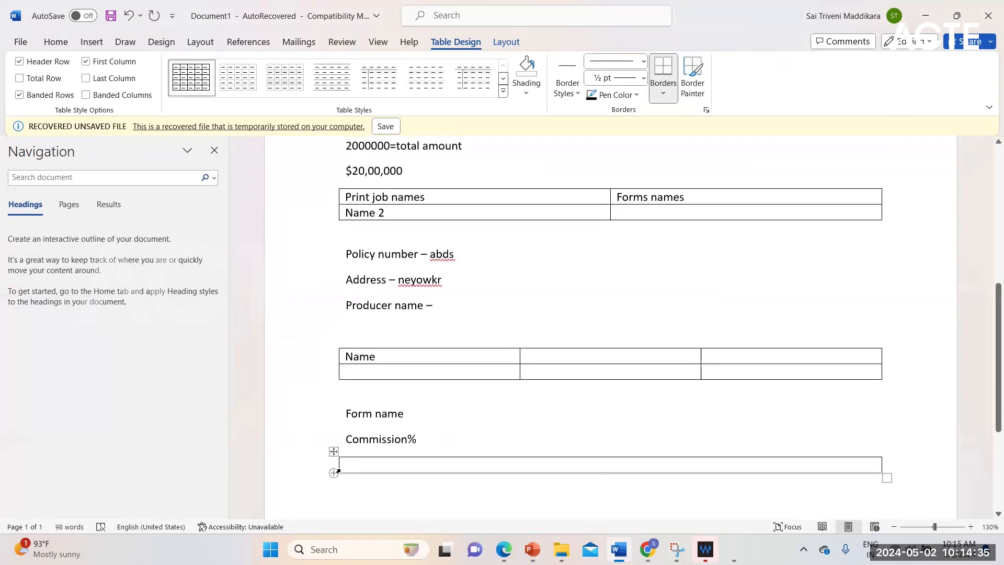
{"action": "left_click_drag", "start_coordinate": [339, 465], "coordinate": [352, 441]}
{"action": "left_click", "coordinate": [435, 427]}
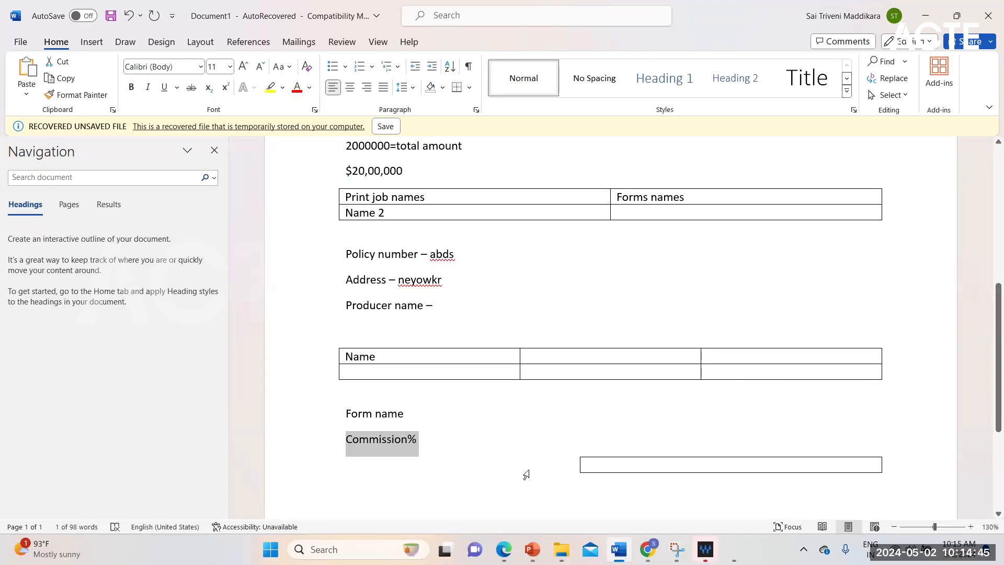
{"action": "left_click", "coordinate": [558, 472]}
{"action": "left_click", "coordinate": [557, 473]}
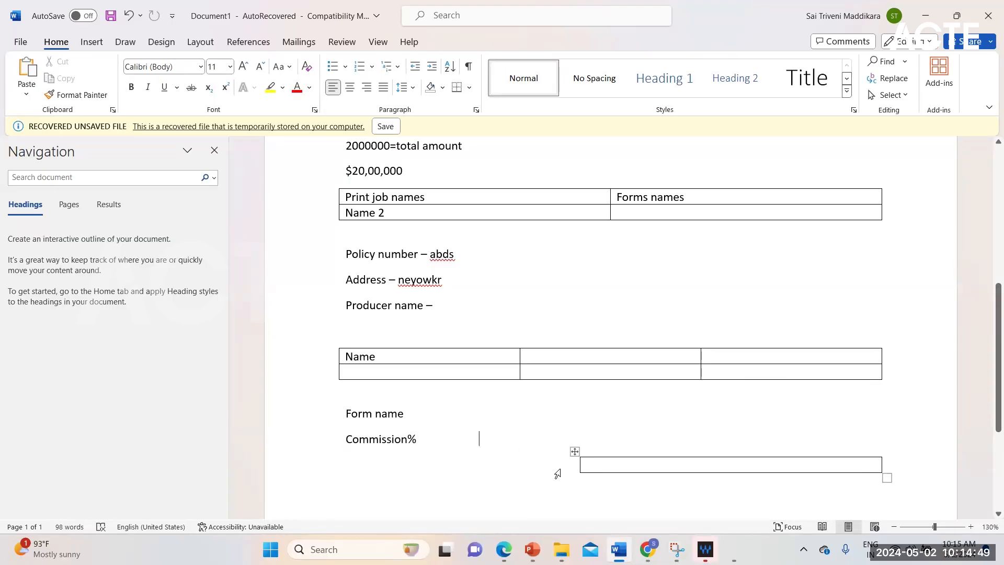
{"action": "key", "text": "Return"}
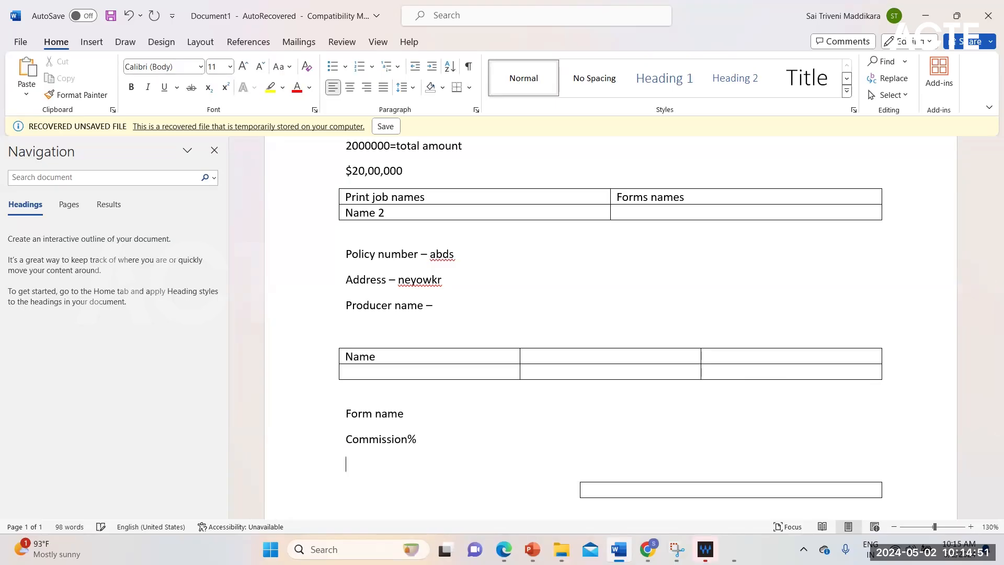
{"action": "key", "text": "BackSpace"}
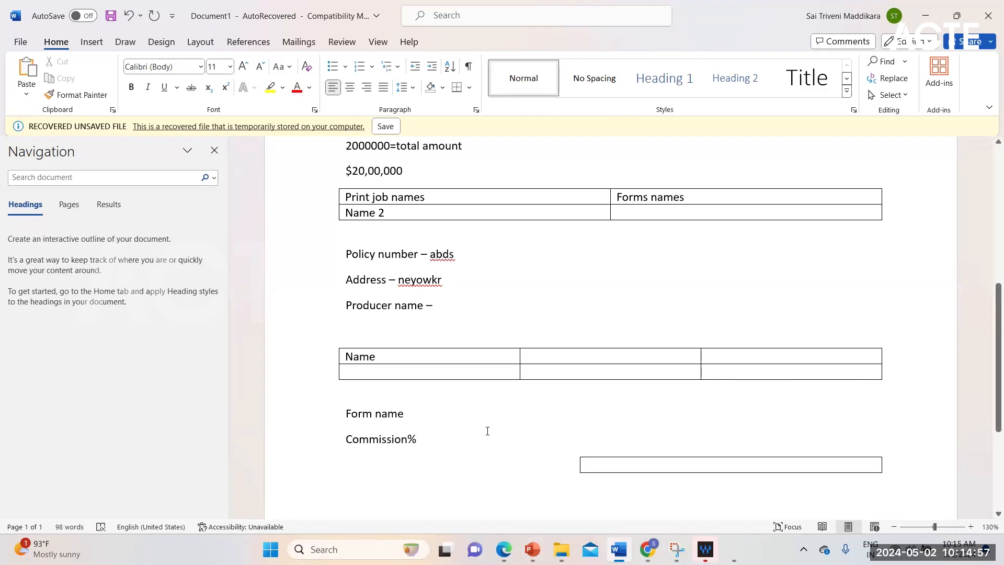
{"action": "left_click", "coordinate": [660, 467]}
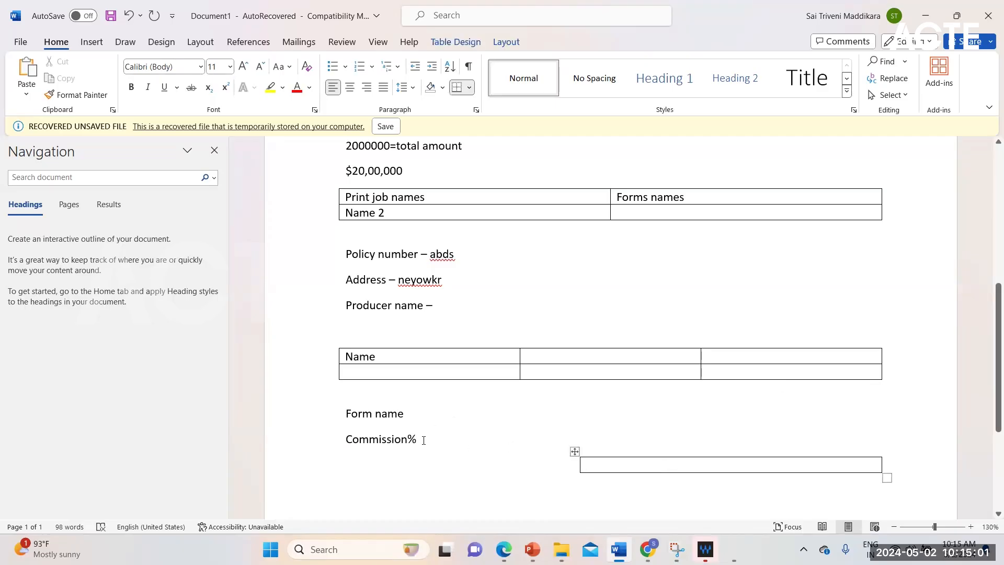
{"action": "left_click", "coordinate": [448, 438]}
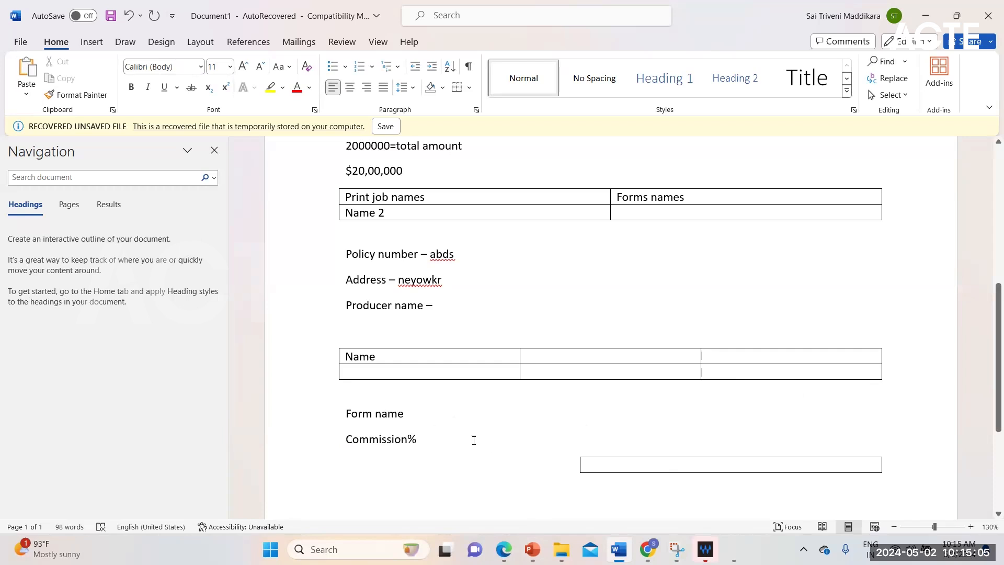
Step: Enter 10% in the one-cell table and centre the text in the cell
{"action": "left_click", "coordinate": [676, 468]}
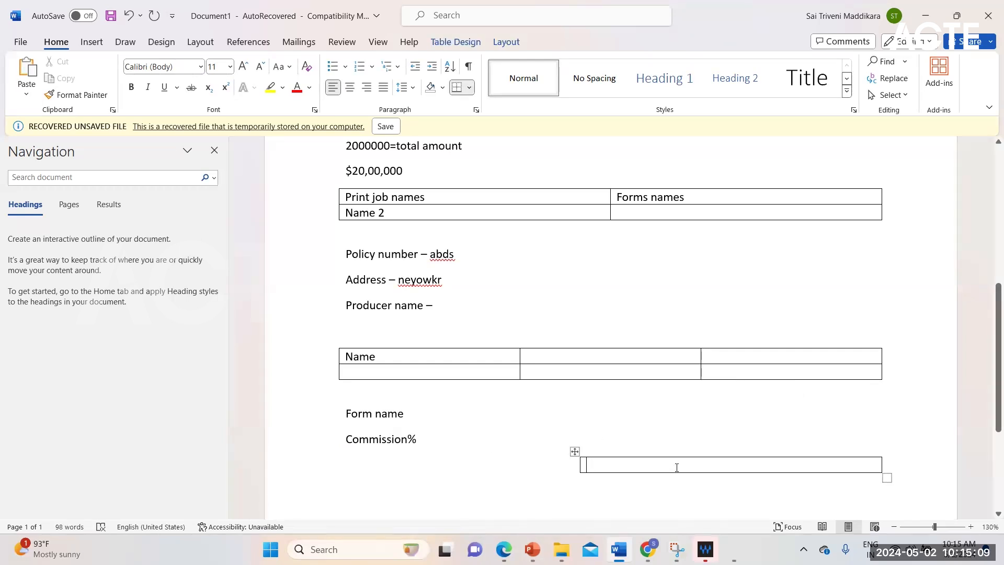
{"action": "type", "text": "10"}
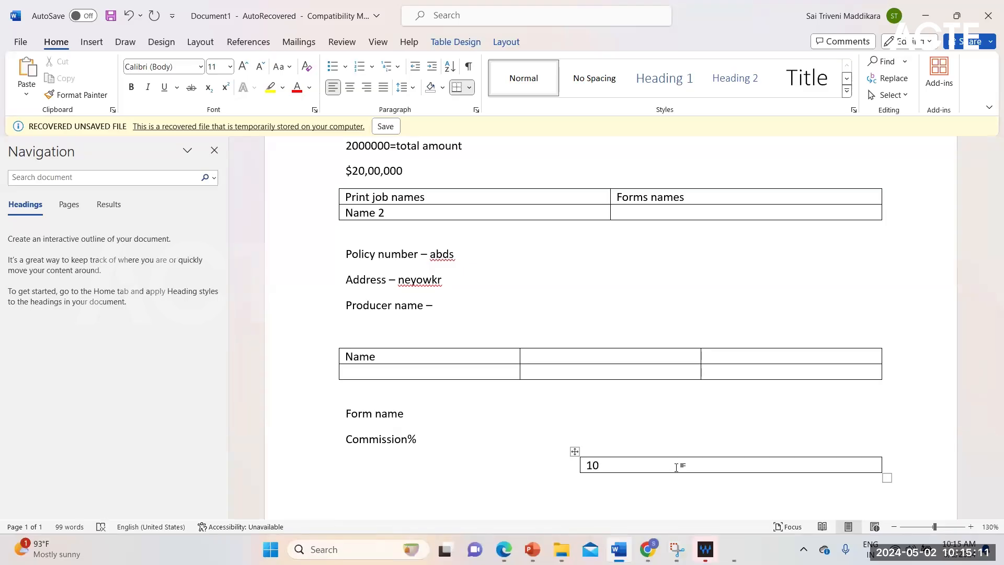
{"action": "type", "text": "%"}
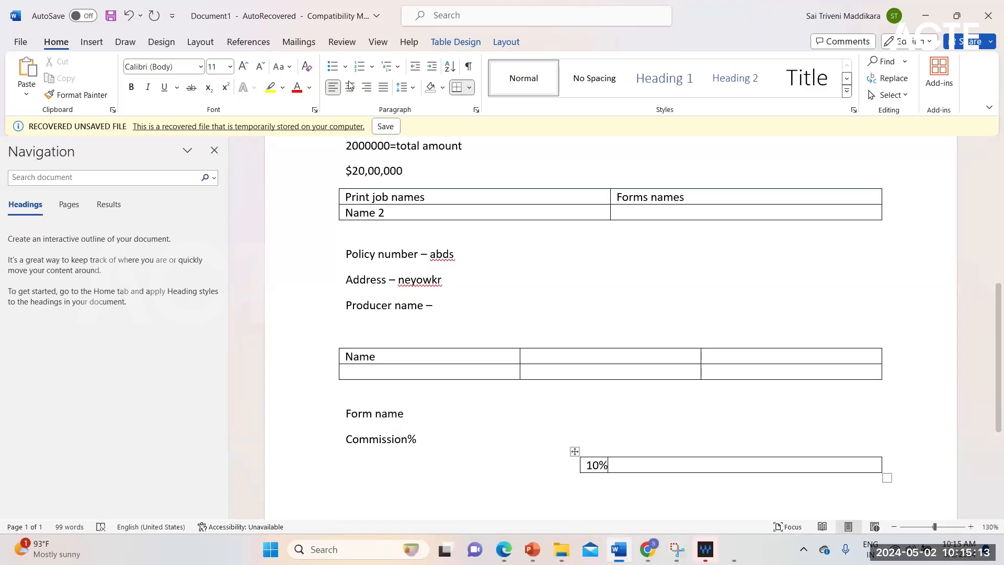
{"action": "key", "text": "Home"}
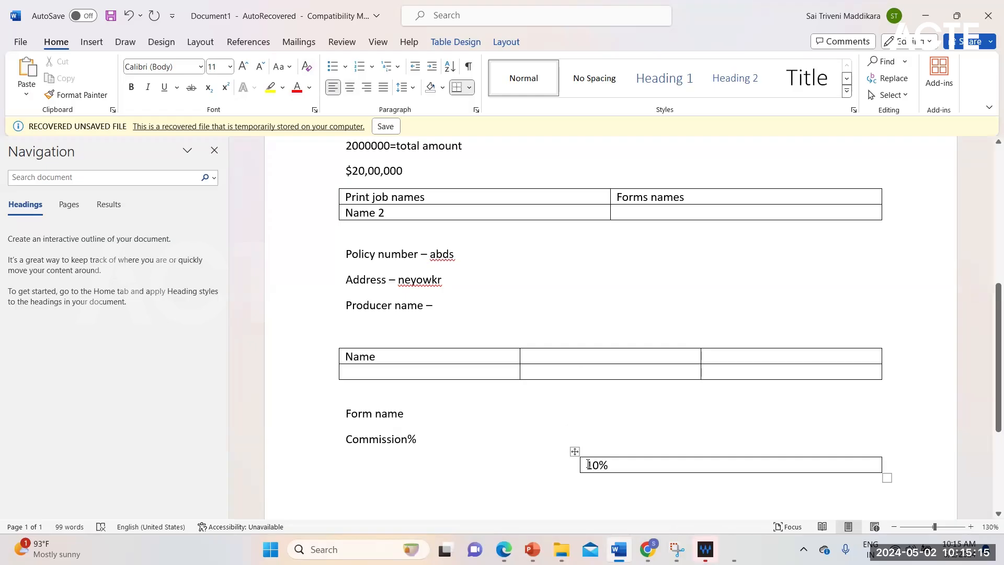
{"action": "left_click", "coordinate": [350, 87]}
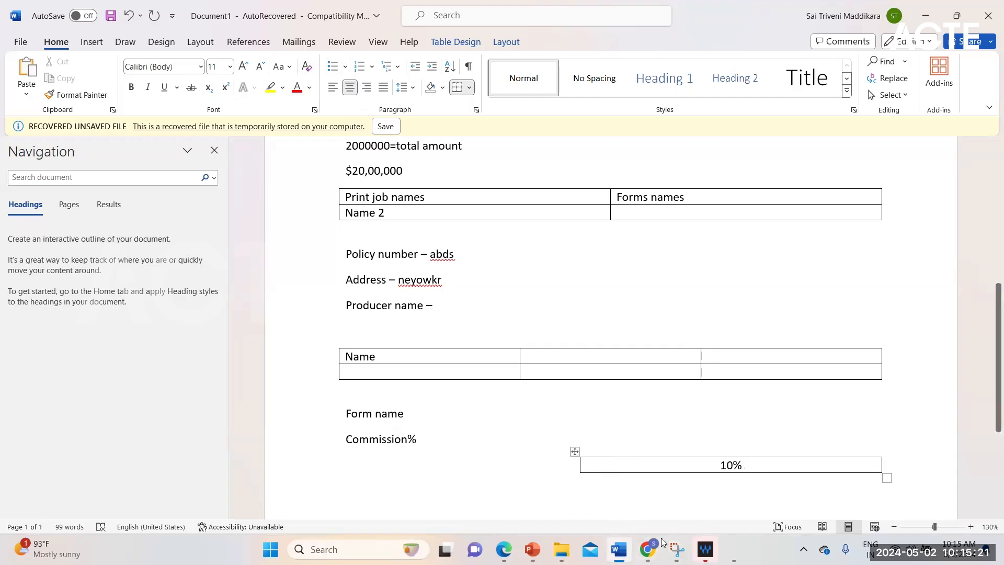
Step: Check the best practices for version 2 pages slide in PowerPoint and return to the Word document
{"action": "left_click", "coordinate": [532, 549]}
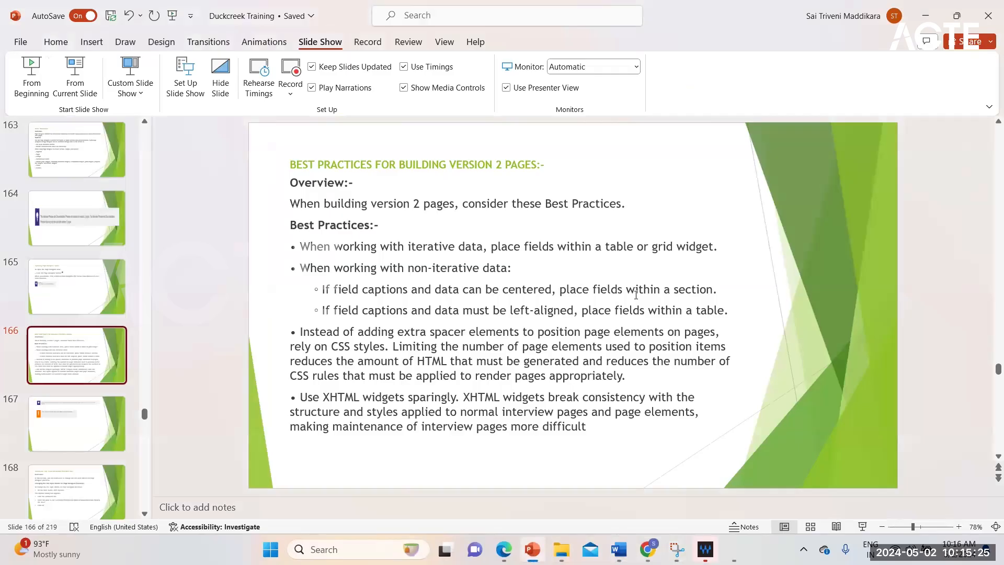
{"action": "mouse_move", "coordinate": [648, 549]}
{"action": "left_click", "coordinate": [618, 549]}
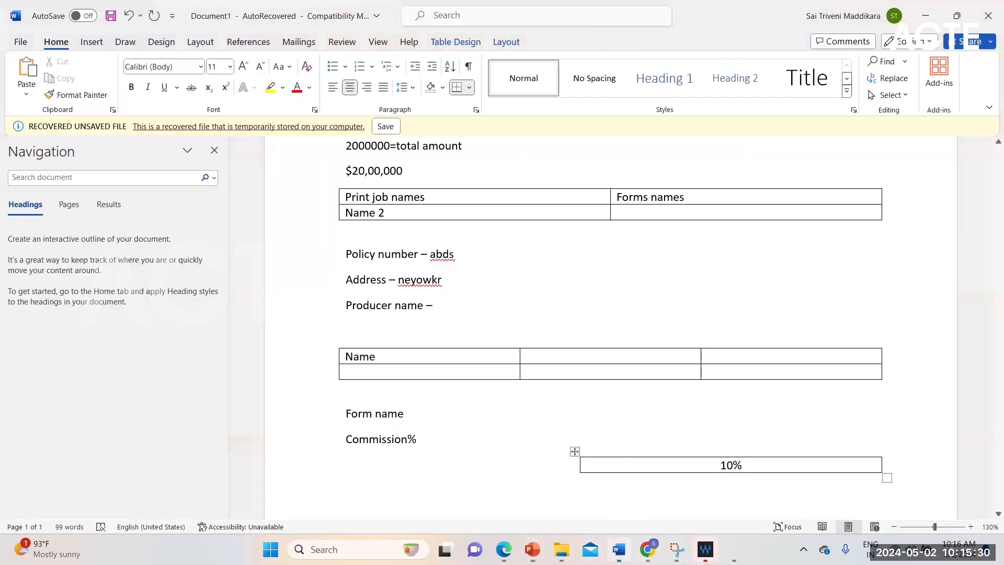
Step: Add the line "Account and policy information section" between "Form name" and "Commission%"
{"action": "left_click", "coordinate": [433, 414]}
{"action": "key", "text": "Return"}
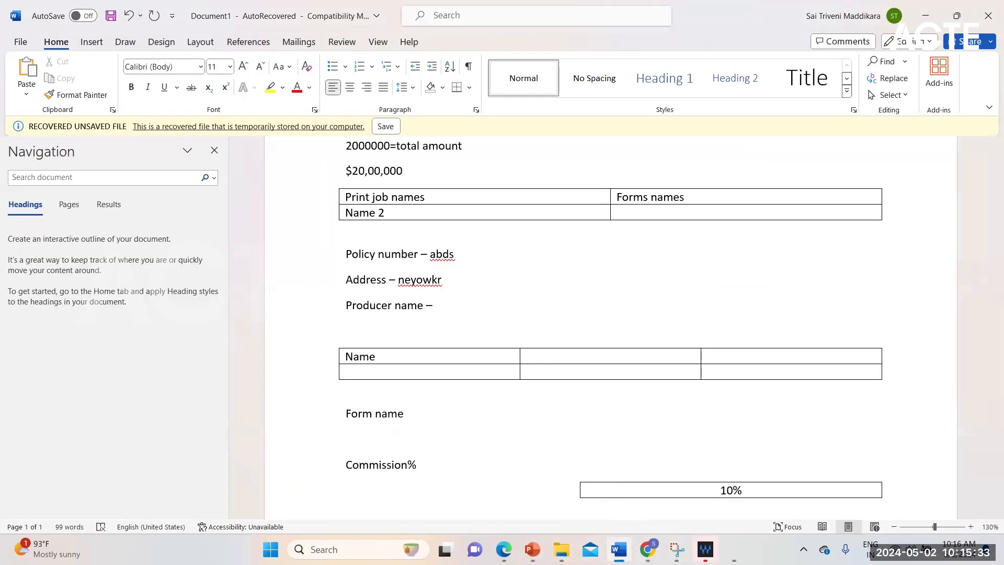
{"action": "type", "text": "account"}
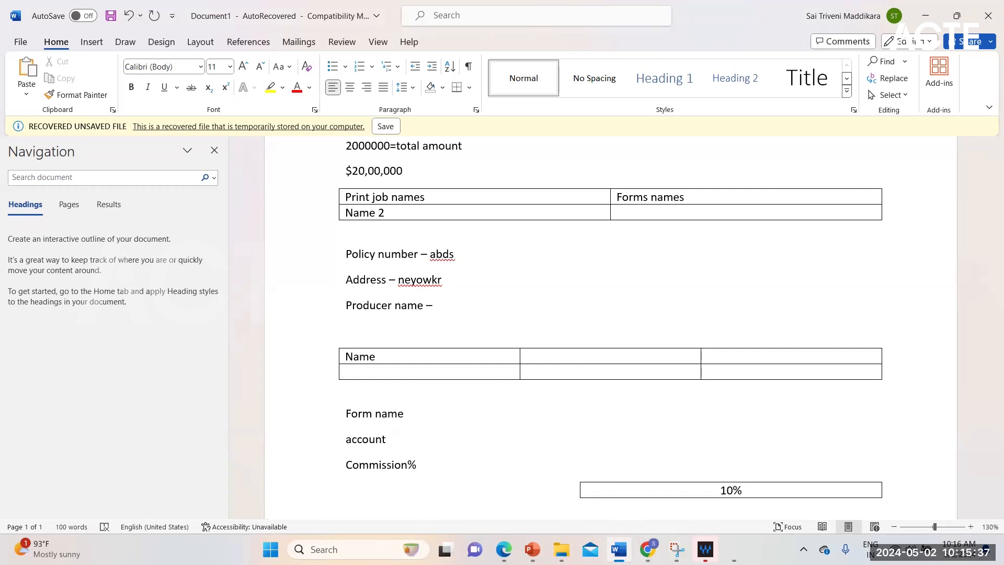
{"action": "type", "text": " section"}
{"action": "left_click", "coordinate": [391, 442]}
{"action": "type", "text": "and [olic"}
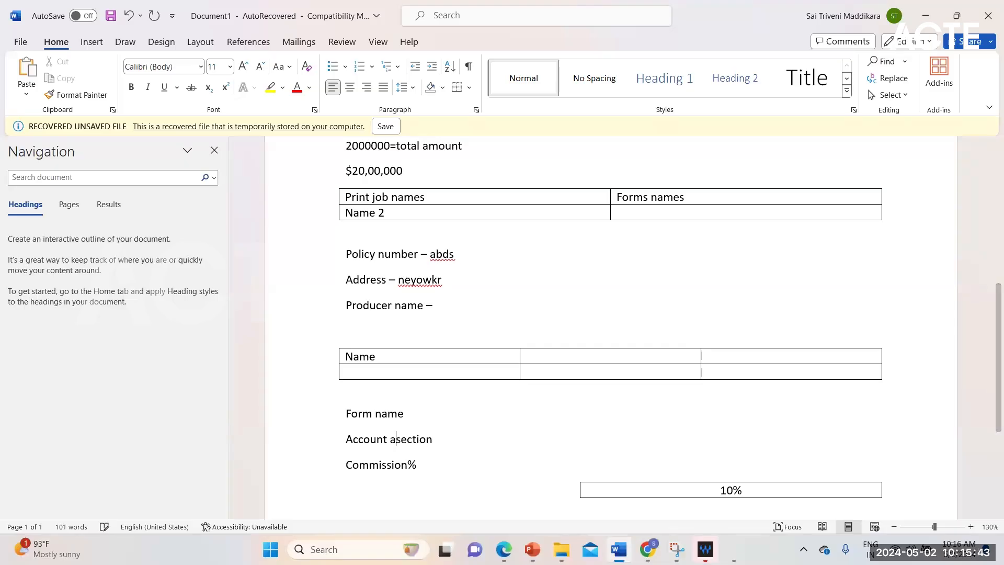
{"action": "type", "text": "y"}
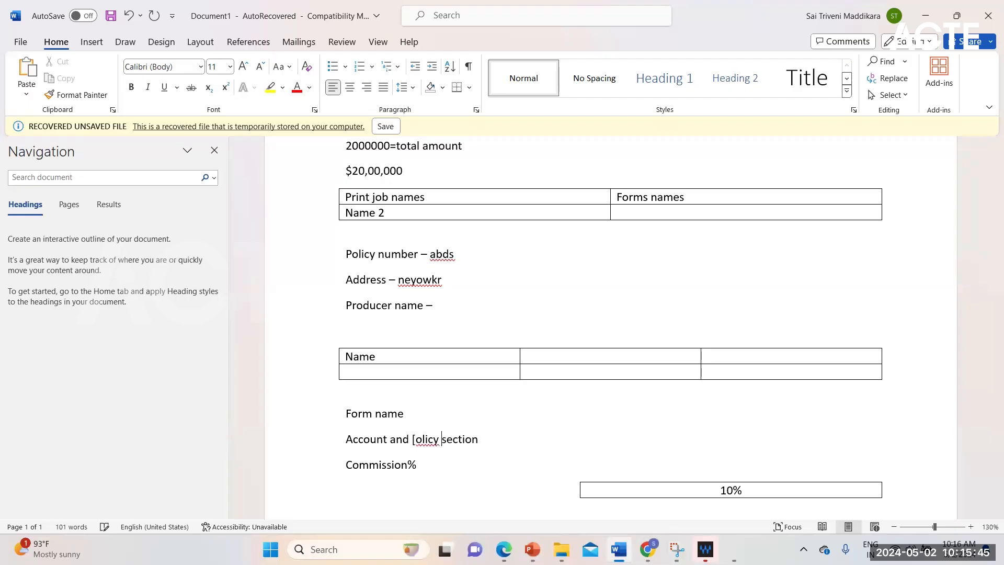
{"action": "key", "text": "BackSpace"}
{"action": "key", "text": "BackSpace"}
{"action": "key", "text": "BackSpace"}
{"action": "key", "text": "BackSpace"}
{"action": "key", "text": "BackSpace"}
{"action": "key", "text": "BackSpace"}
{"action": "key", "text": "BackSpace"}
{"action": "type", "text": "policy "}
{"action": "type", "text": "informat"}
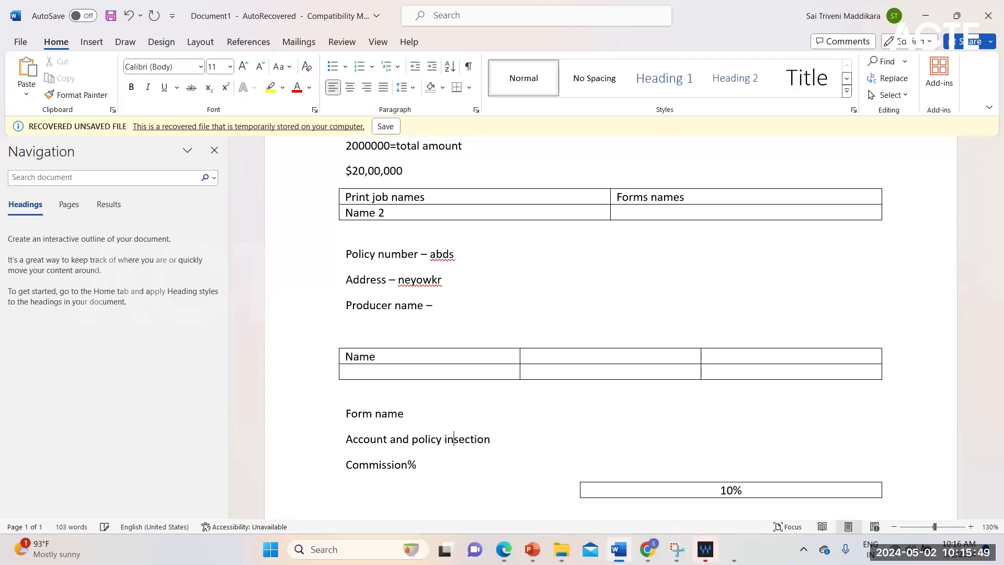
{"action": "type", "text": "ion"}
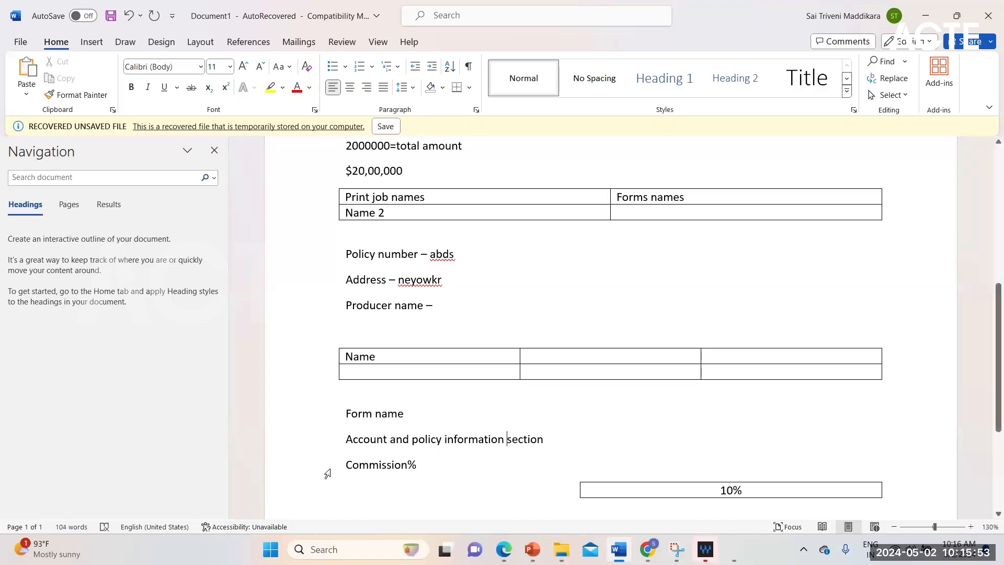
Step: Format the "Account and policy information section" line as bold with the blue theme font colour
{"action": "left_click_drag", "start_coordinate": [347, 437], "coordinate": [548, 442]}
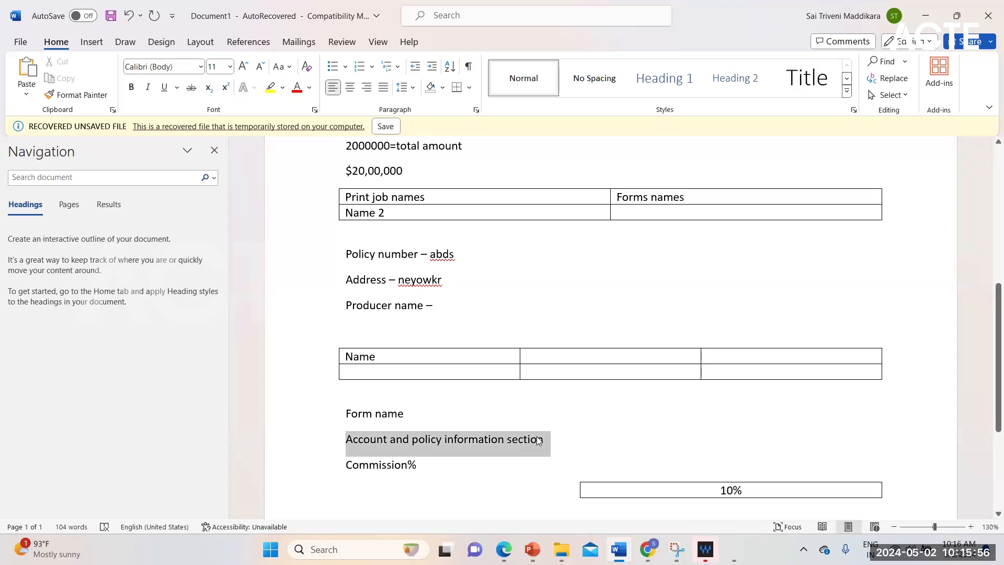
{"action": "left_click", "coordinate": [131, 87]}
{"action": "left_click", "coordinate": [310, 88]}
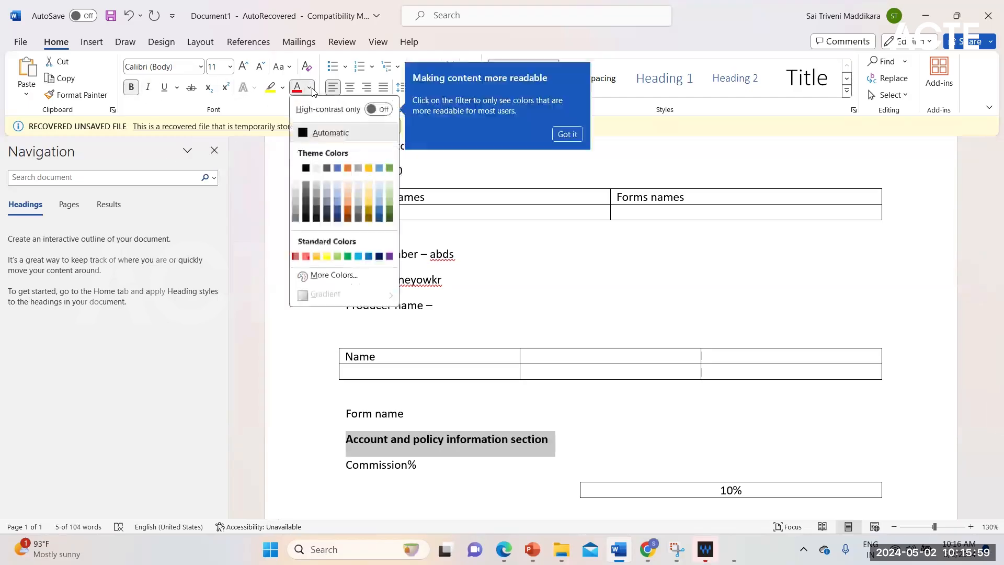
{"action": "left_click", "coordinate": [342, 170]}
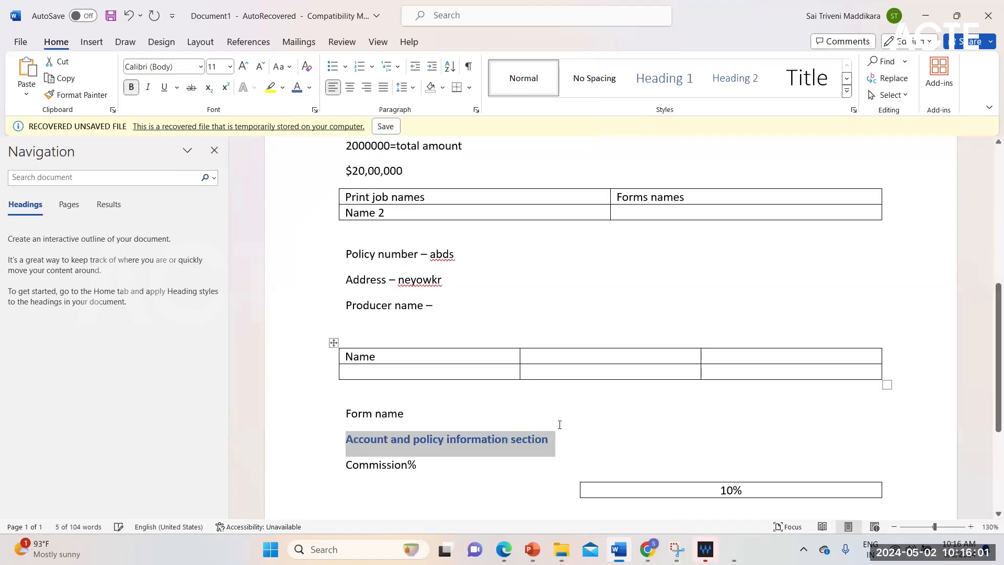
{"action": "left_click", "coordinate": [577, 449]}
{"action": "left_click", "coordinate": [369, 467]}
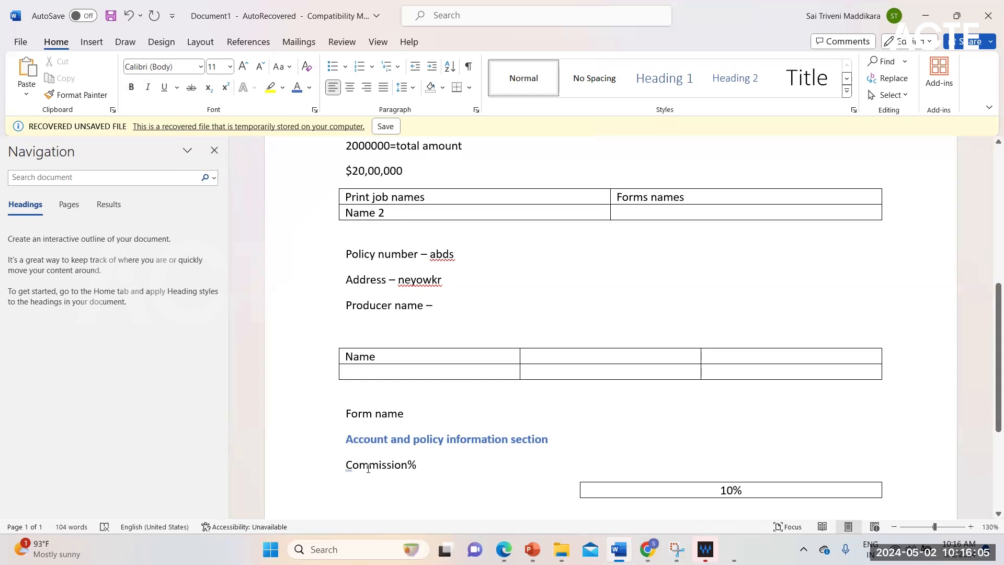
{"action": "scroll", "coordinate": [365, 466], "scroll_direction": "down", "scroll_amount": 5}
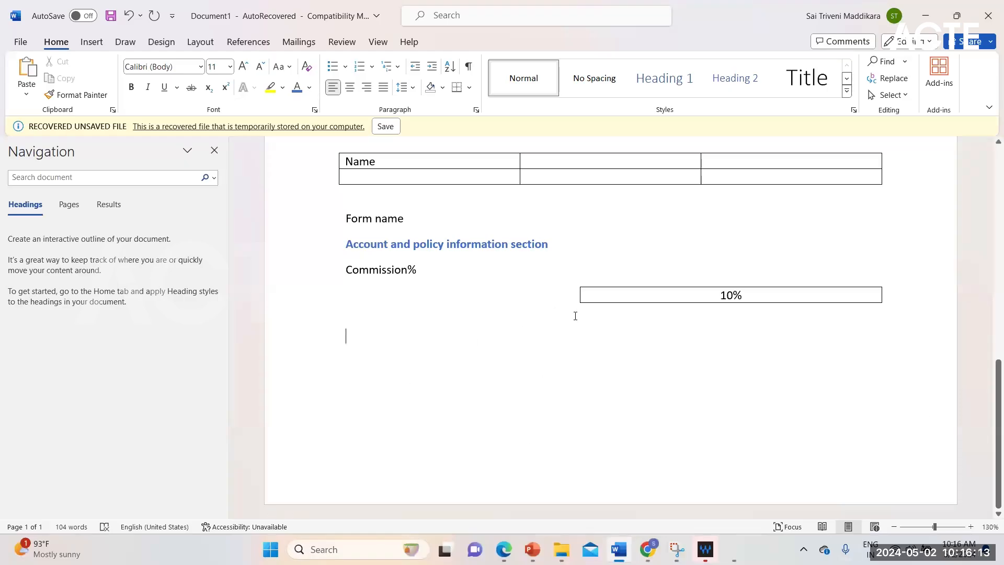
{"action": "left_click", "coordinate": [397, 245]}
{"action": "left_click", "coordinate": [375, 271]}
{"action": "left_click", "coordinate": [409, 249]}
{"action": "left_click", "coordinate": [402, 270]}
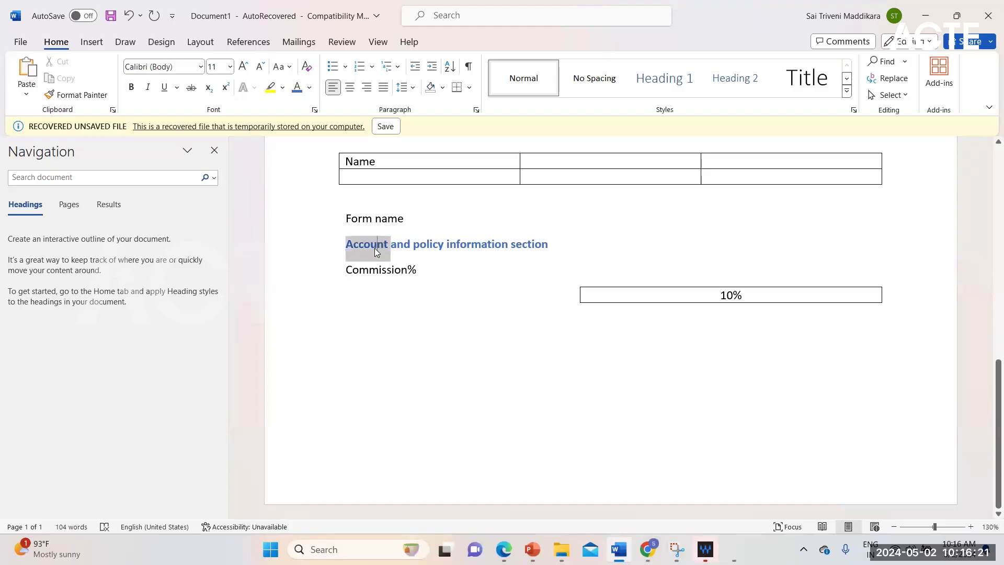
{"action": "left_click", "coordinate": [368, 271]}
{"action": "left_click", "coordinate": [364, 246]}
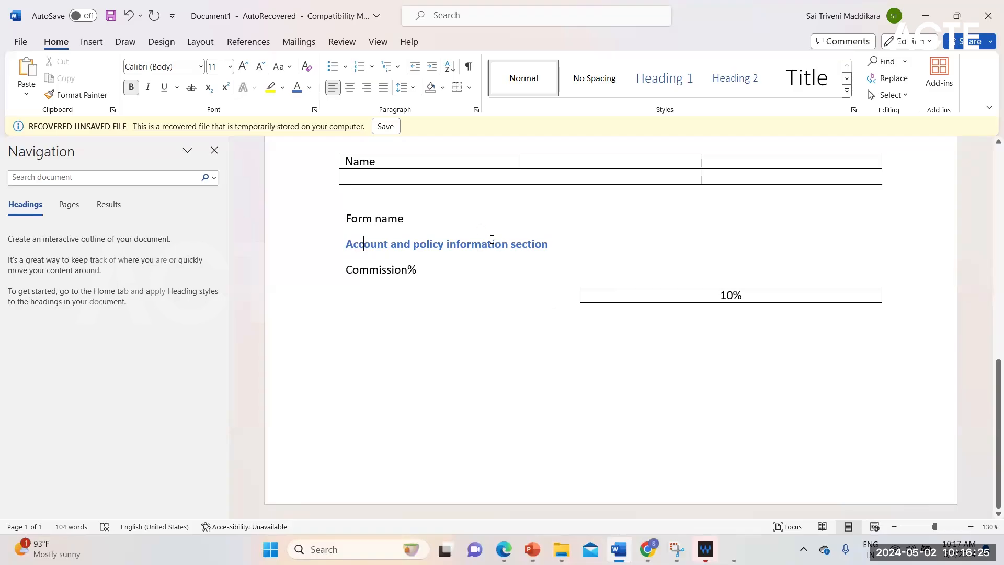
{"action": "left_click", "coordinate": [379, 271]}
Step: Review the document's table and field layout examples, from the batch details to the commission section
{"action": "scroll", "coordinate": [449, 370], "scroll_direction": "up", "scroll_amount": 5}
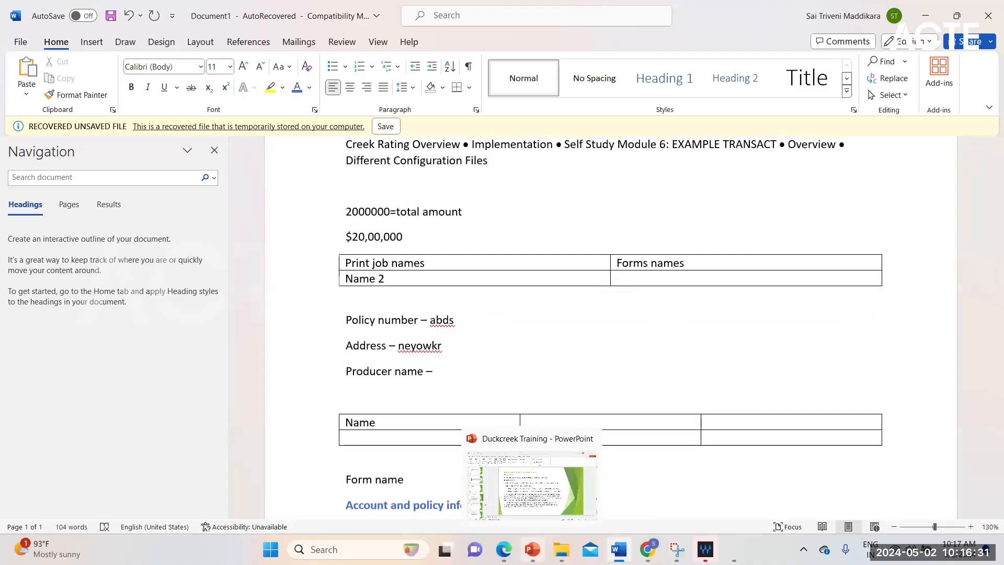
{"action": "scroll", "coordinate": [495, 344], "scroll_direction": "down", "scroll_amount": 3}
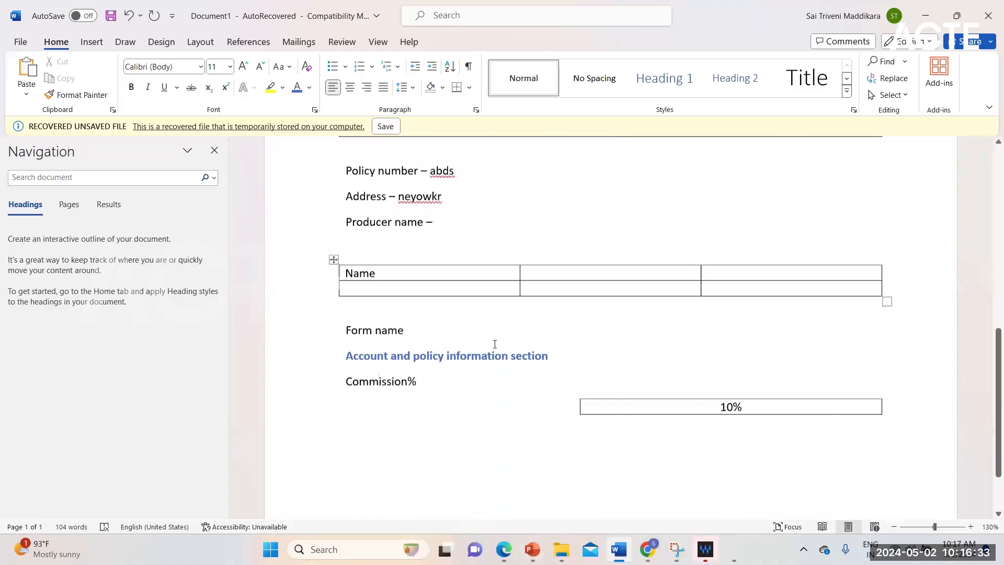
{"action": "scroll", "coordinate": [495, 344], "scroll_direction": "up", "scroll_amount": 4}
{"action": "scroll", "coordinate": [495, 345], "scroll_direction": "up", "scroll_amount": 4}
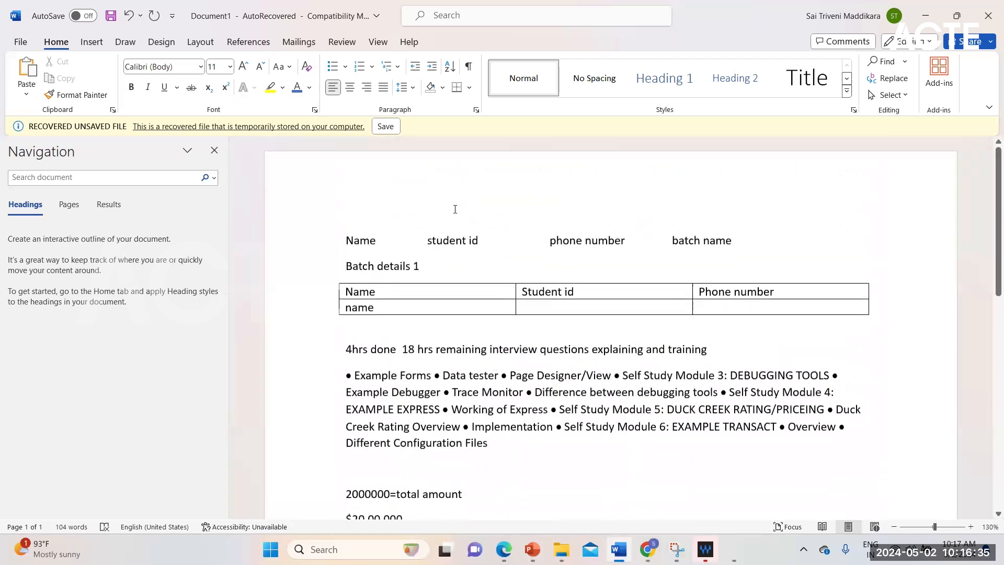
{"action": "scroll", "coordinate": [454, 381], "scroll_direction": "down", "scroll_amount": 9}
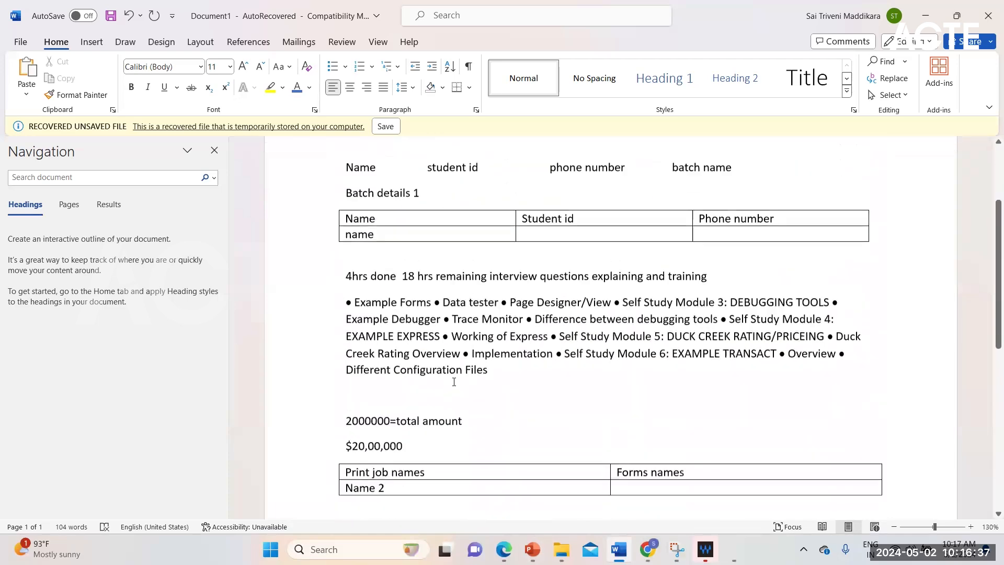
{"action": "scroll", "coordinate": [454, 381], "scroll_direction": "up", "scroll_amount": 2}
{"action": "scroll", "coordinate": [472, 393], "scroll_direction": "up", "scroll_amount": 7}
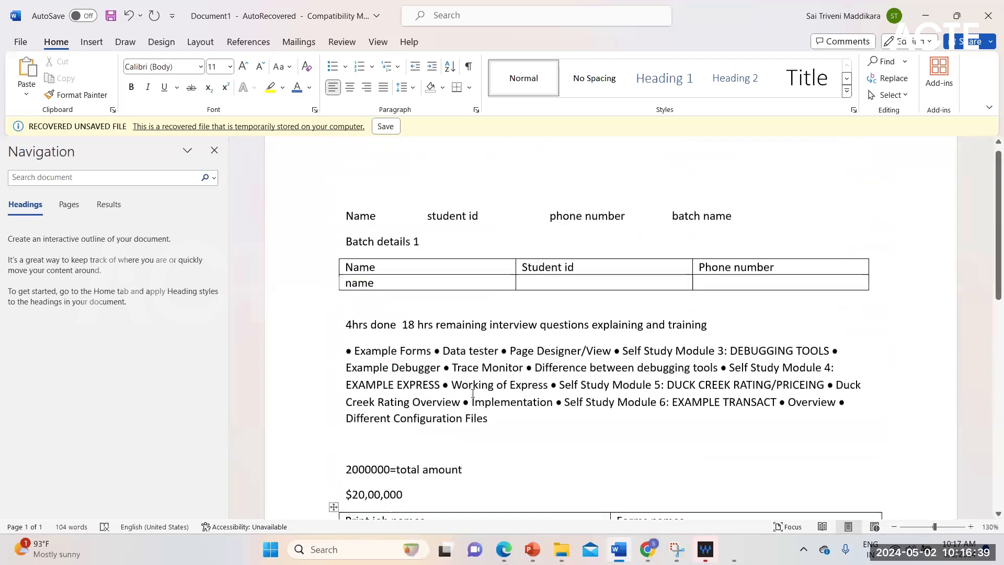
{"action": "scroll", "coordinate": [473, 393], "scroll_direction": "down", "scroll_amount": 6}
{"action": "scroll", "coordinate": [472, 393], "scroll_direction": "up", "scroll_amount": 6}
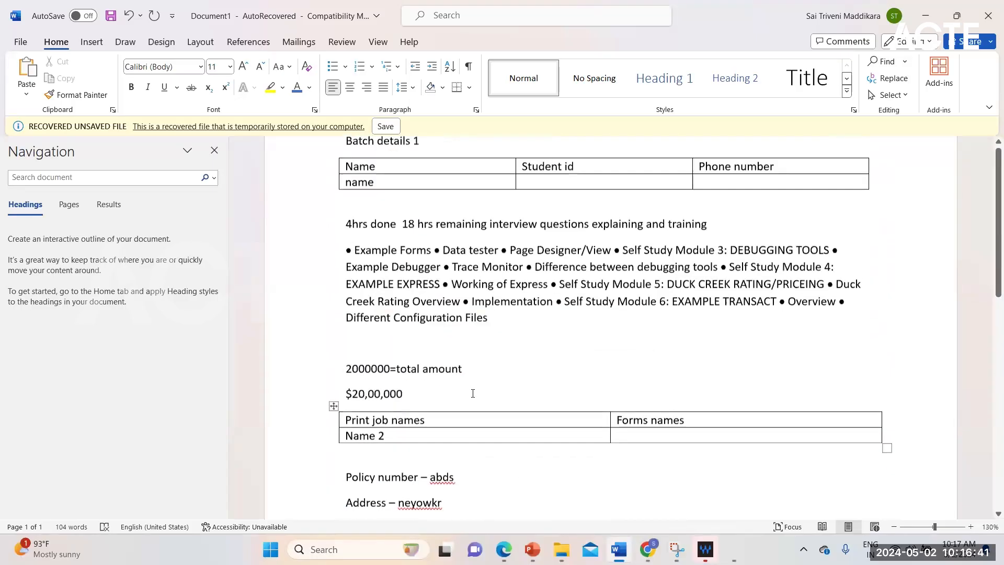
Step: Examine how the document's tables and policy fields compare with the fields under the "Account and policy information section" heading
{"action": "scroll", "coordinate": [494, 476], "scroll_direction": "down", "scroll_amount": 10}
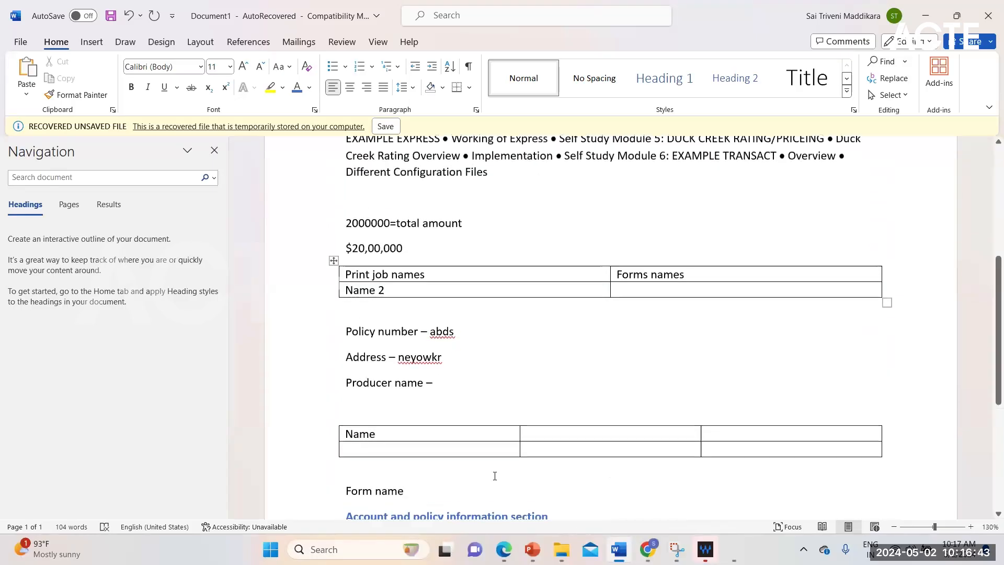
{"action": "scroll", "coordinate": [495, 476], "scroll_direction": "up", "scroll_amount": 4}
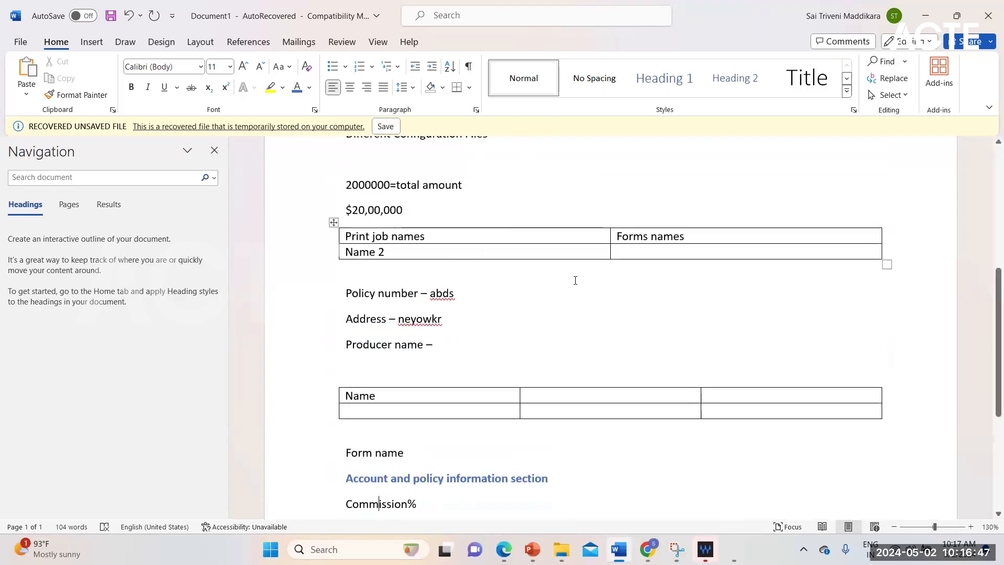
{"action": "scroll", "coordinate": [390, 430], "scroll_direction": "down", "scroll_amount": 1}
{"action": "scroll", "coordinate": [390, 430], "scroll_direction": "down", "scroll_amount": 4}
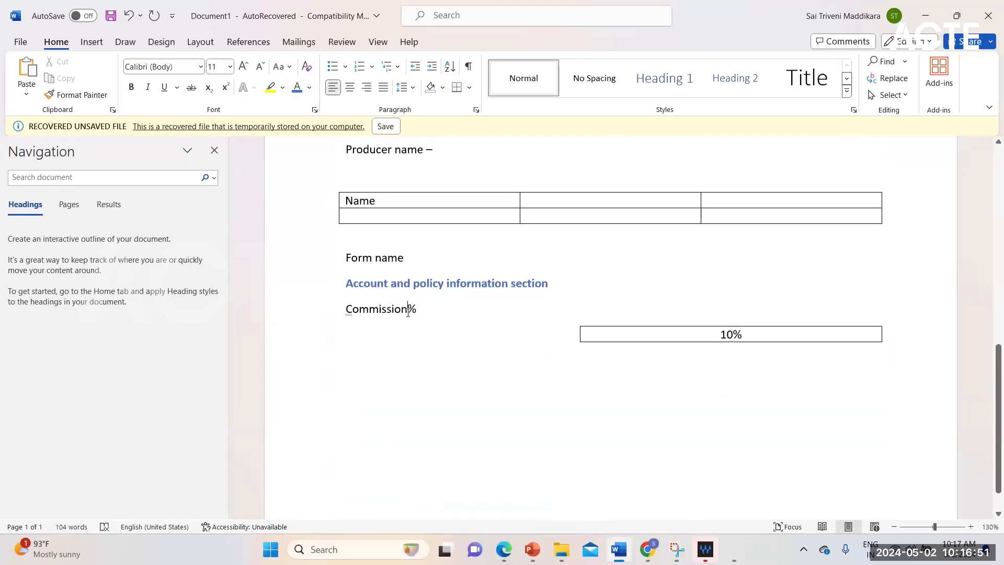
{"action": "left_click", "coordinate": [480, 283]}
{"action": "triple_click", "coordinate": [351, 279]}
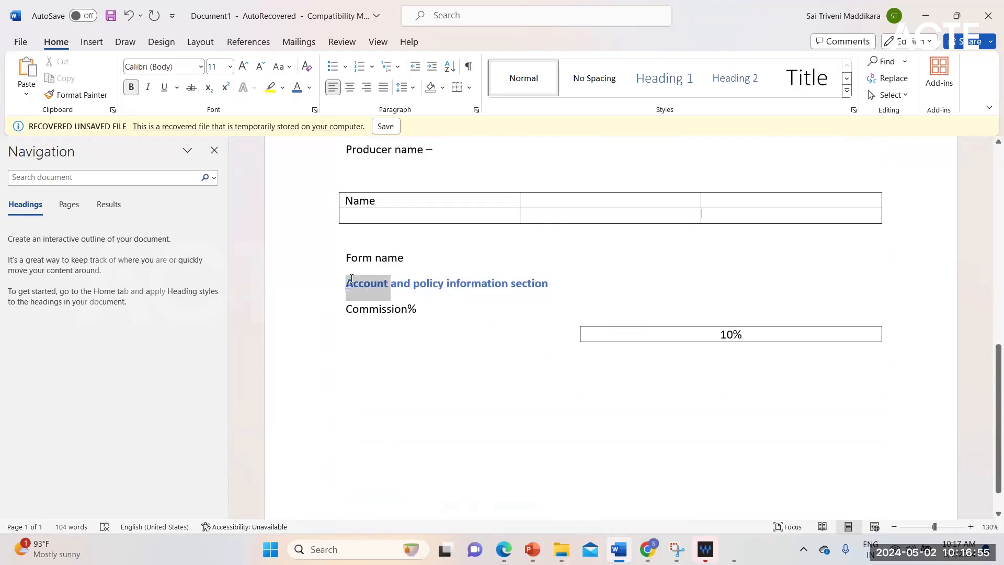
{"action": "left_click", "coordinate": [409, 310]}
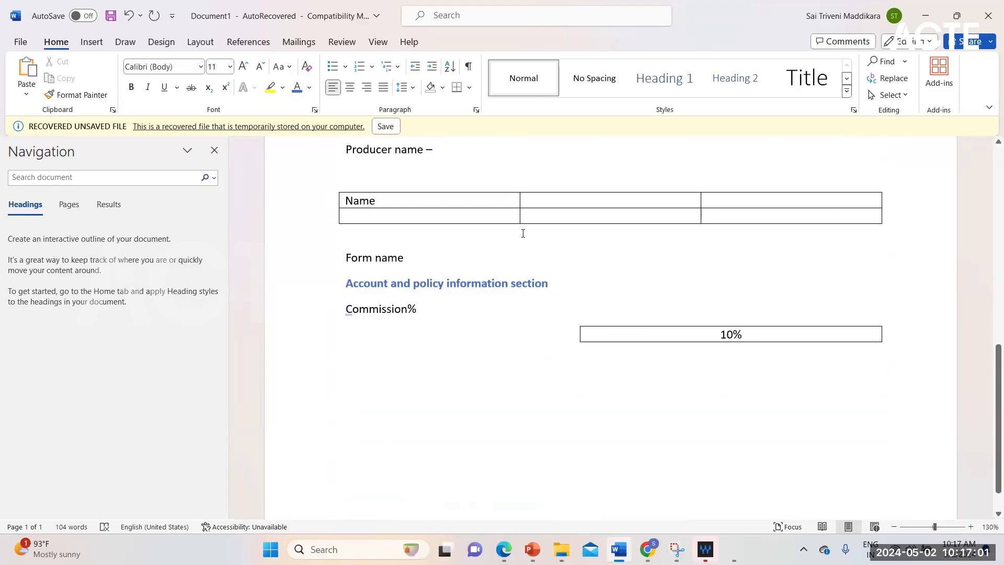
{"action": "scroll", "coordinate": [523, 233], "scroll_direction": "up", "scroll_amount": 5}
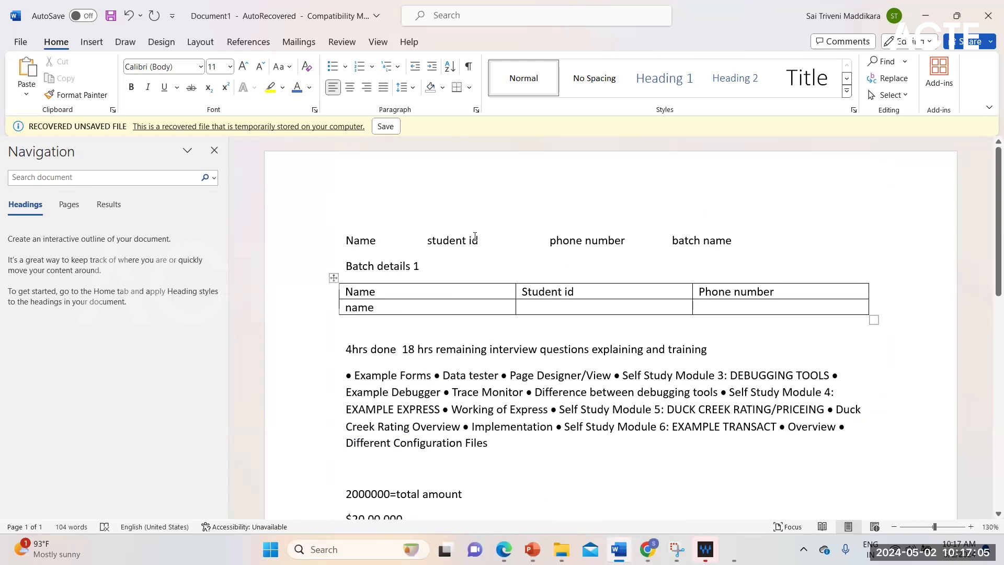
{"action": "scroll", "coordinate": [502, 377], "scroll_direction": "down", "scroll_amount": 4}
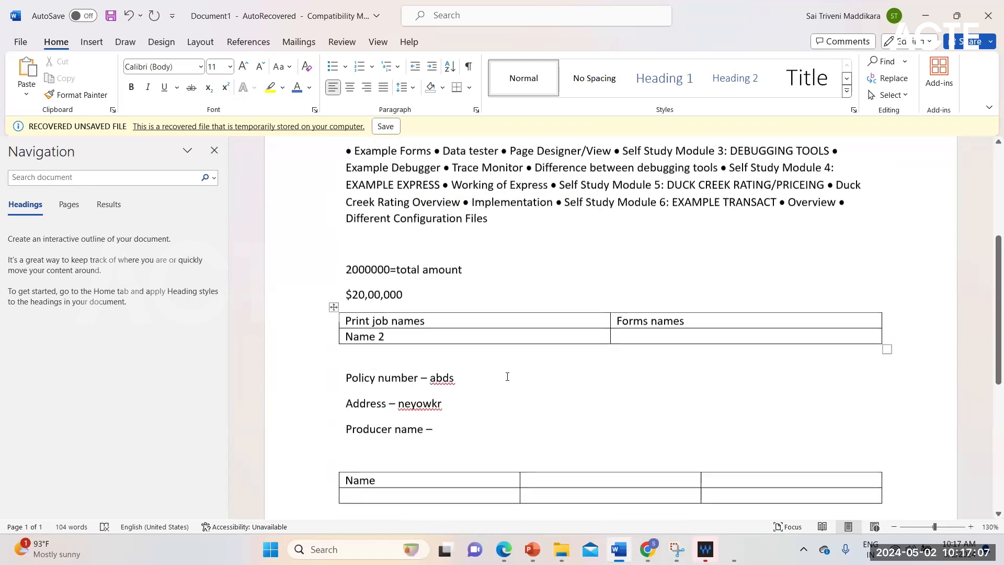
{"action": "scroll", "coordinate": [507, 376], "scroll_direction": "down", "scroll_amount": 5}
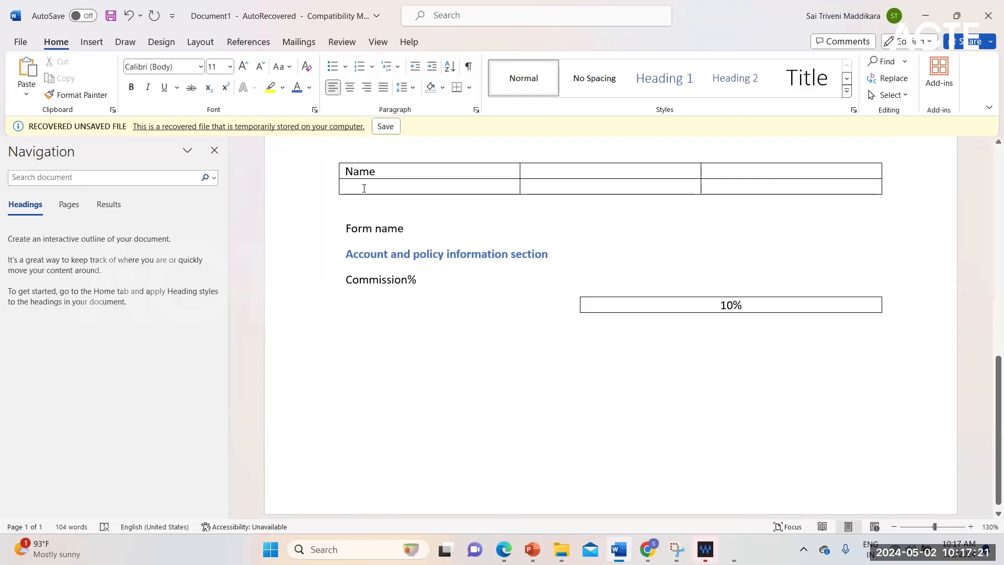
{"action": "left_click", "coordinate": [383, 278]}
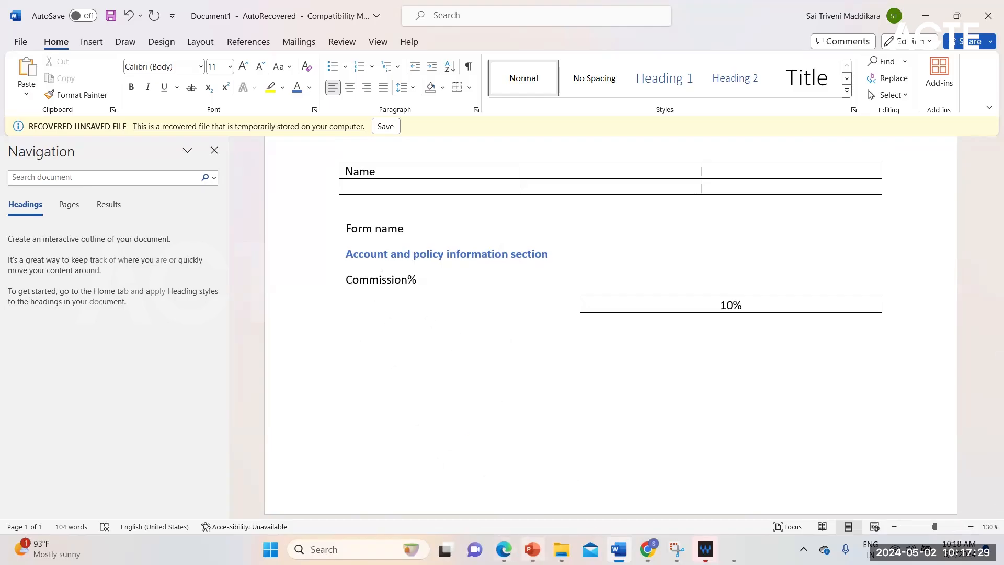
Step: Switch to PowerPoint, read the left-aligned field captions rule on the version 2 pages slide, and start the slide show from that slide
{"action": "left_click", "coordinate": [532, 550]}
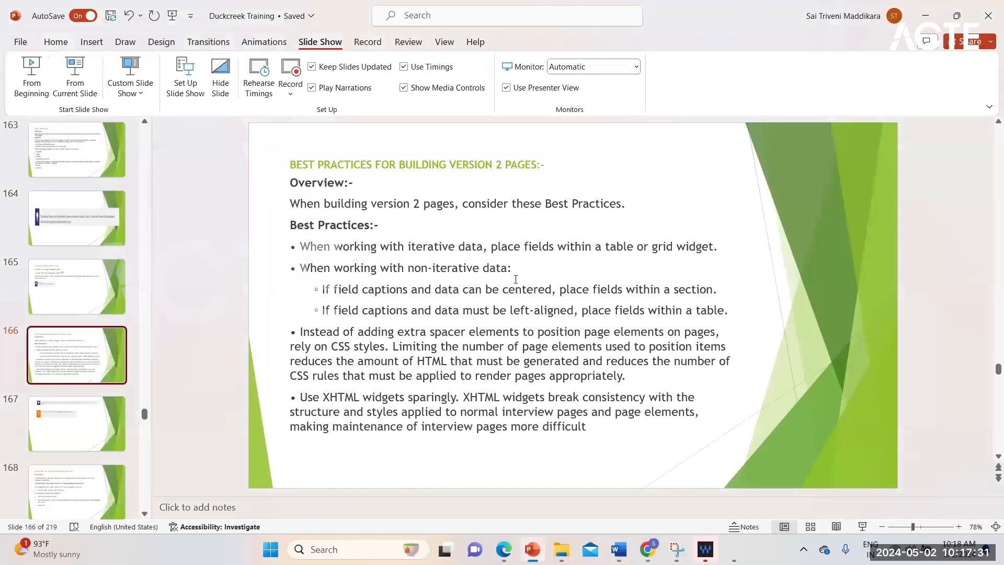
{"action": "left_click", "coordinate": [537, 290]}
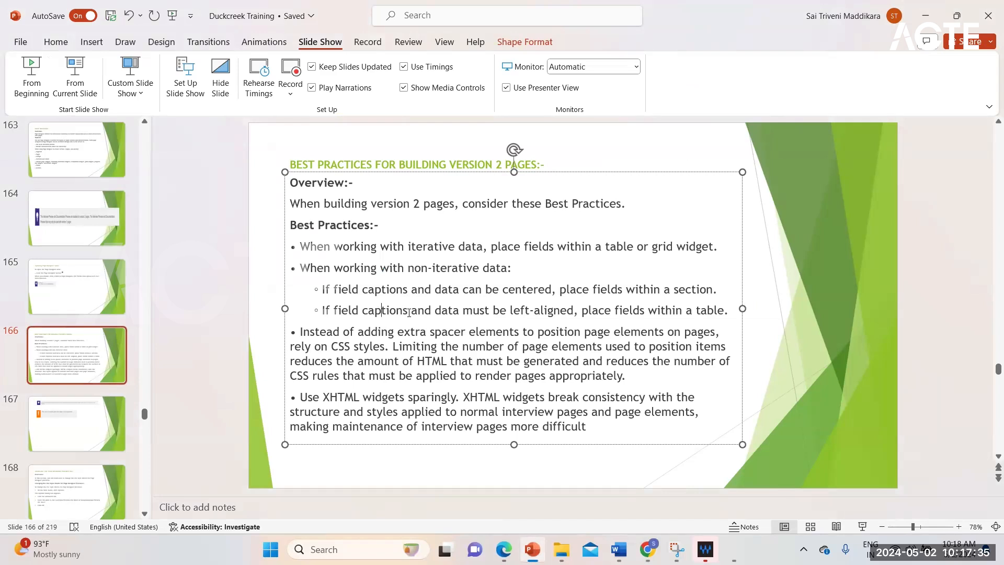
{"action": "double_click", "coordinate": [402, 311]}
{"action": "left_click", "coordinate": [479, 311]}
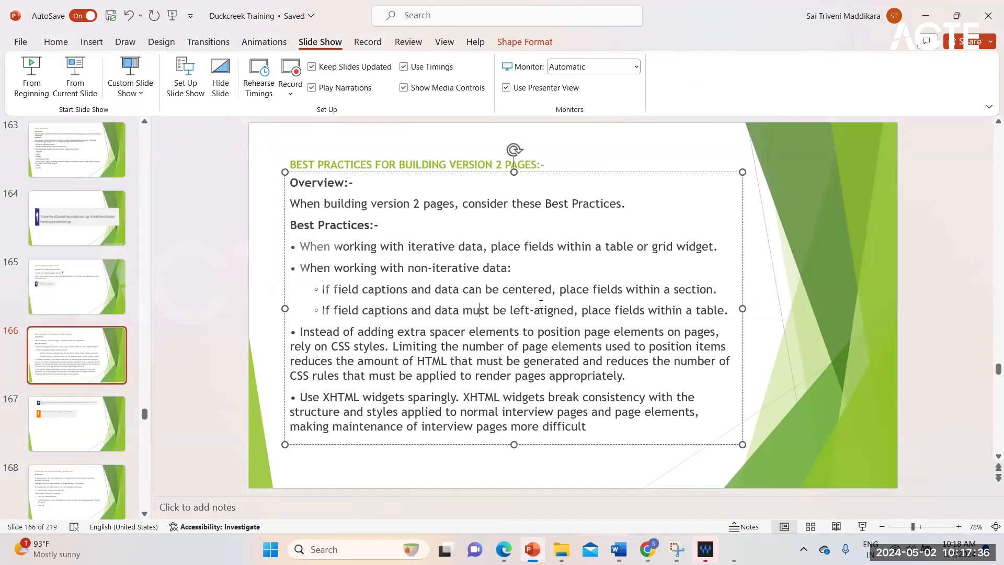
{"action": "left_click", "coordinate": [569, 309]}
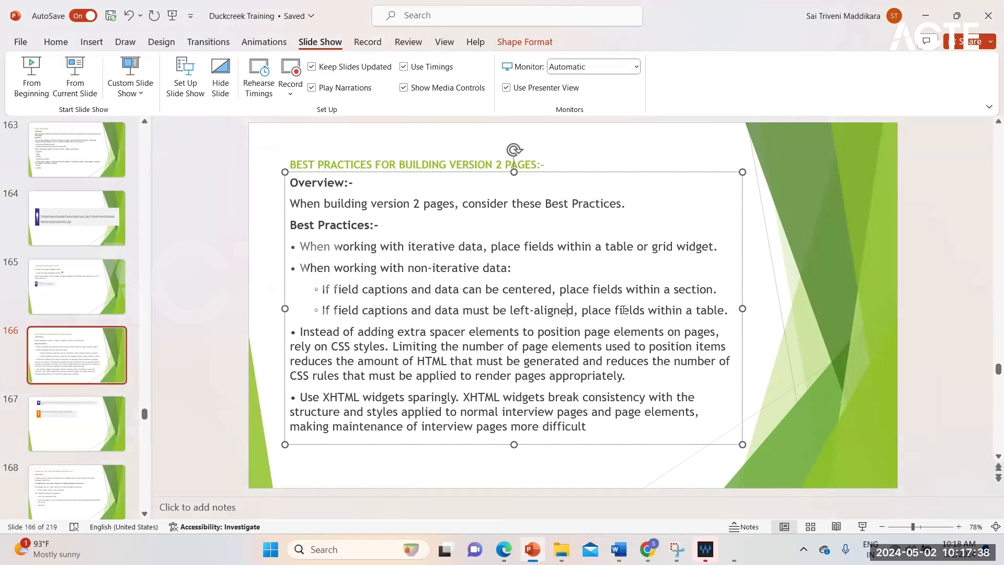
{"action": "left_click", "coordinate": [690, 310]}
{"action": "left_click", "coordinate": [75, 86]}
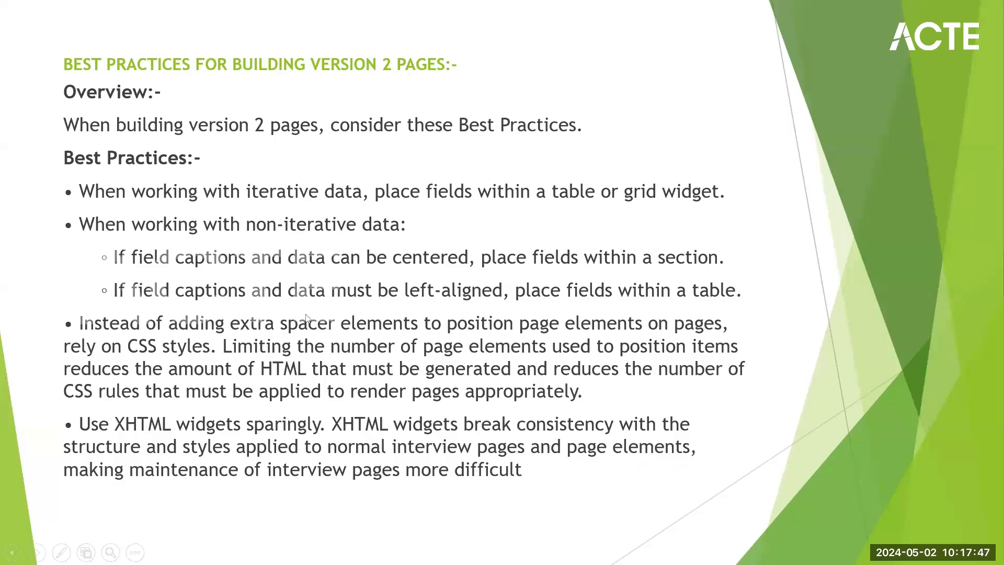